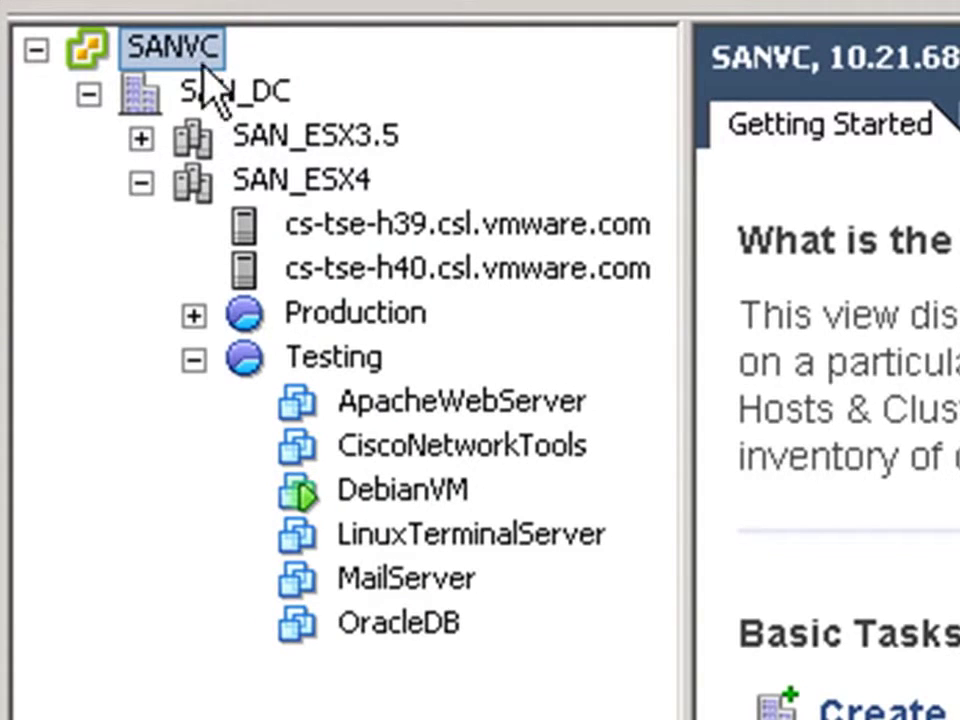
Look through the inventory levels: the SAN_DC datacenter, SAN_ESX4 cluster, cs-tse-h40 host, Production resource pool and DebianVM
{"action": "left_click", "coordinate": [230, 92]}
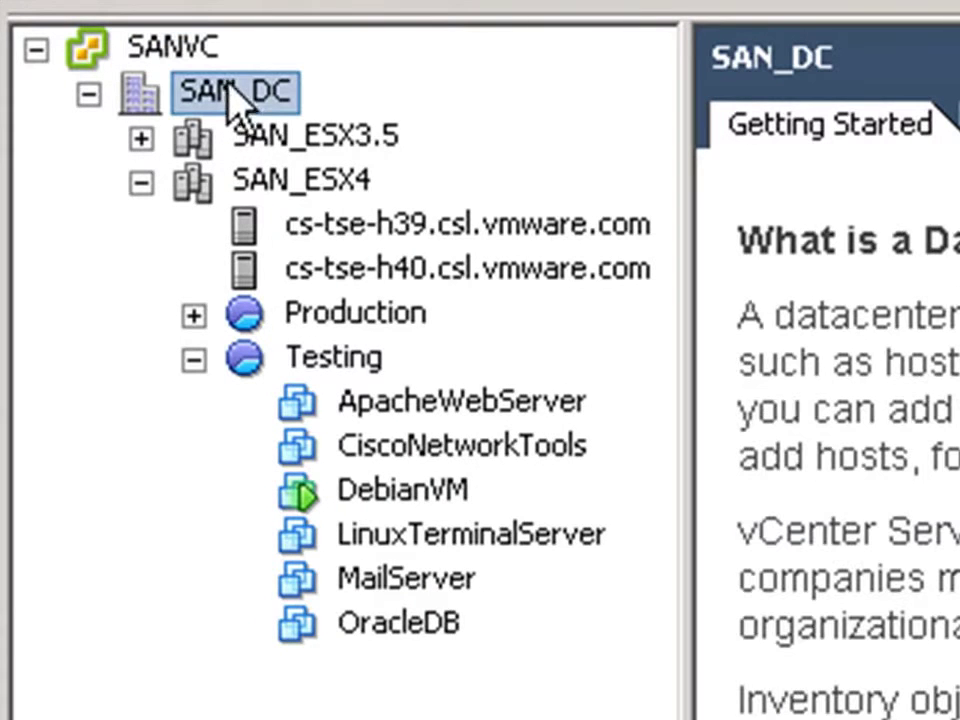
{"action": "left_click", "coordinate": [267, 184]}
{"action": "left_click", "coordinate": [300, 282]}
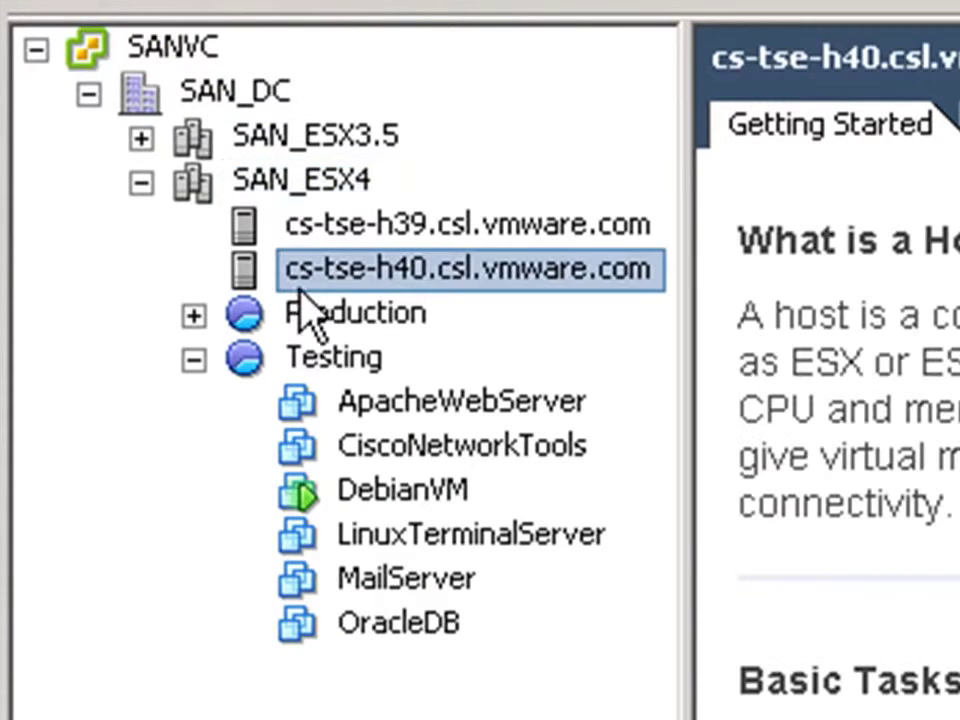
{"action": "left_click", "coordinate": [302, 320]}
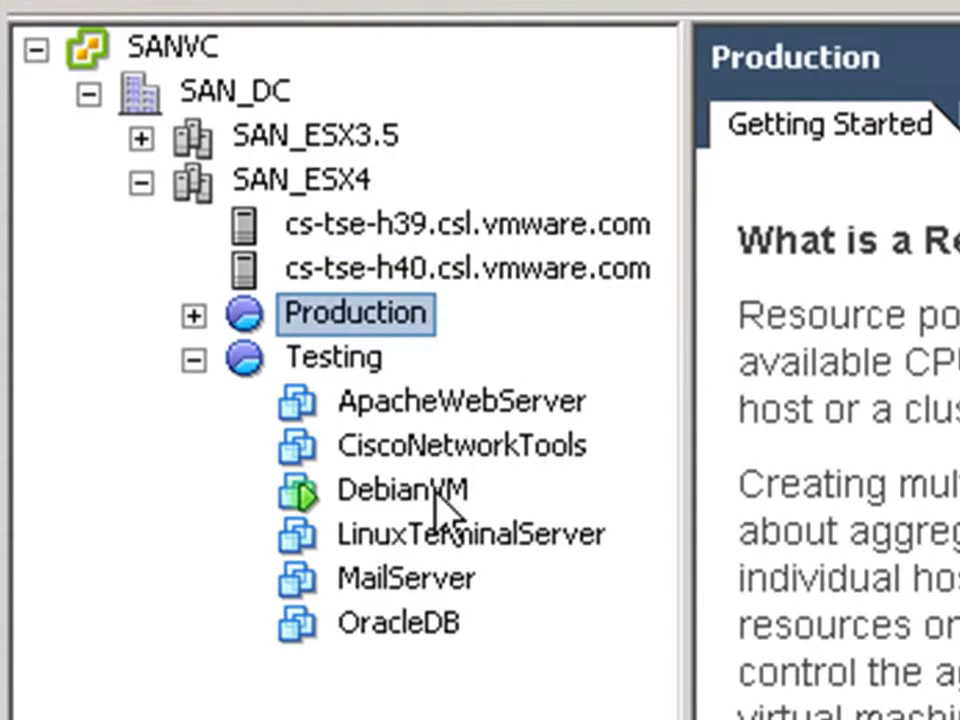
{"action": "left_click", "coordinate": [433, 489]}
View the alarm definitions of the Testing resource pool, checking the options available for the "VM with snapshots" alarm
{"action": "left_click", "coordinate": [345, 357]}
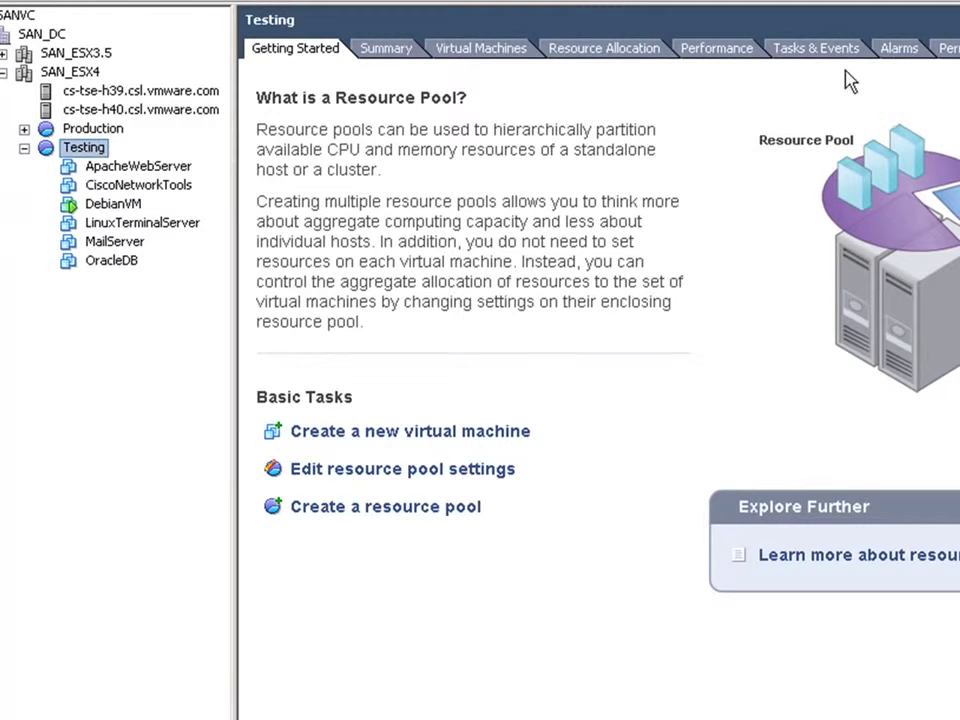
{"action": "left_click", "coordinate": [900, 52]}
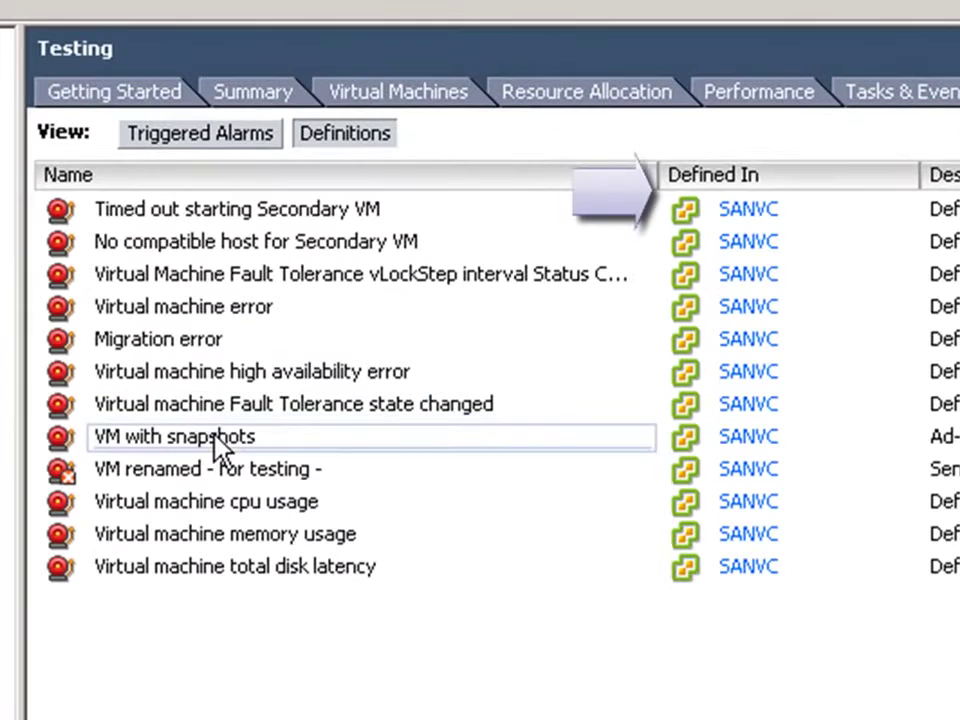
{"action": "right_click", "coordinate": [217, 448]}
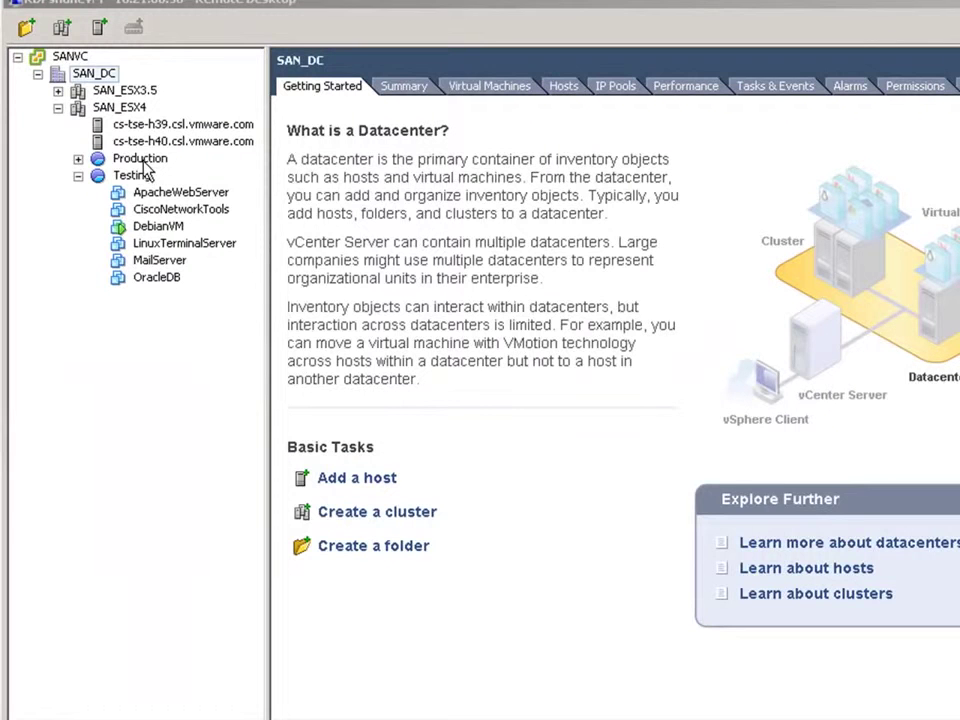
View the alarm definitions of the SAN_DC datacenter and the options for creating an alarm there
{"action": "left_click", "coordinate": [94, 76]}
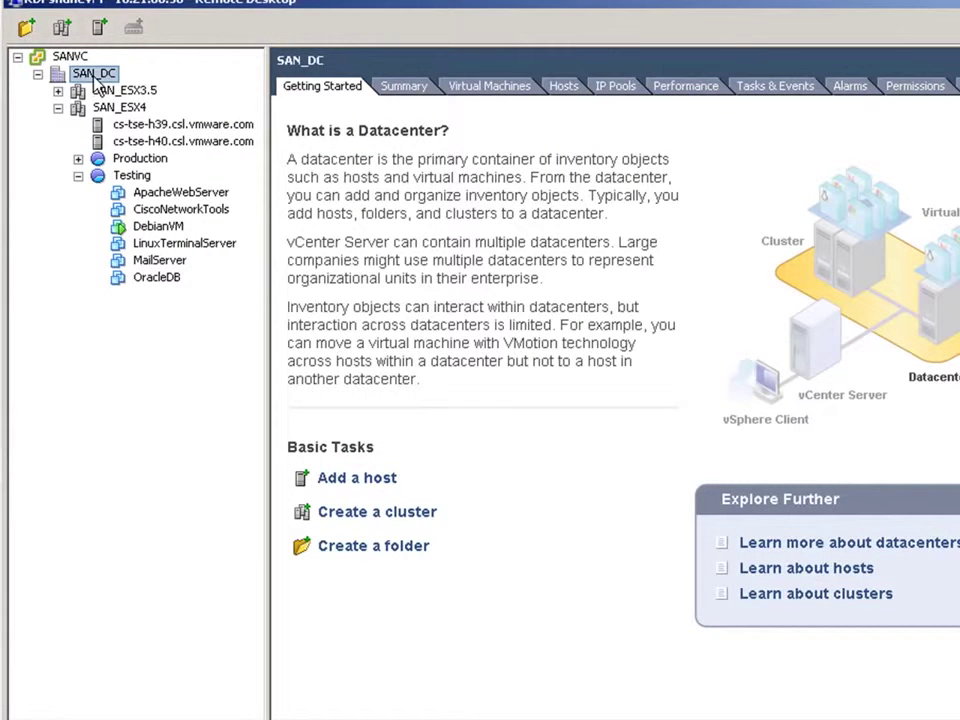
{"action": "left_click", "coordinate": [852, 88]}
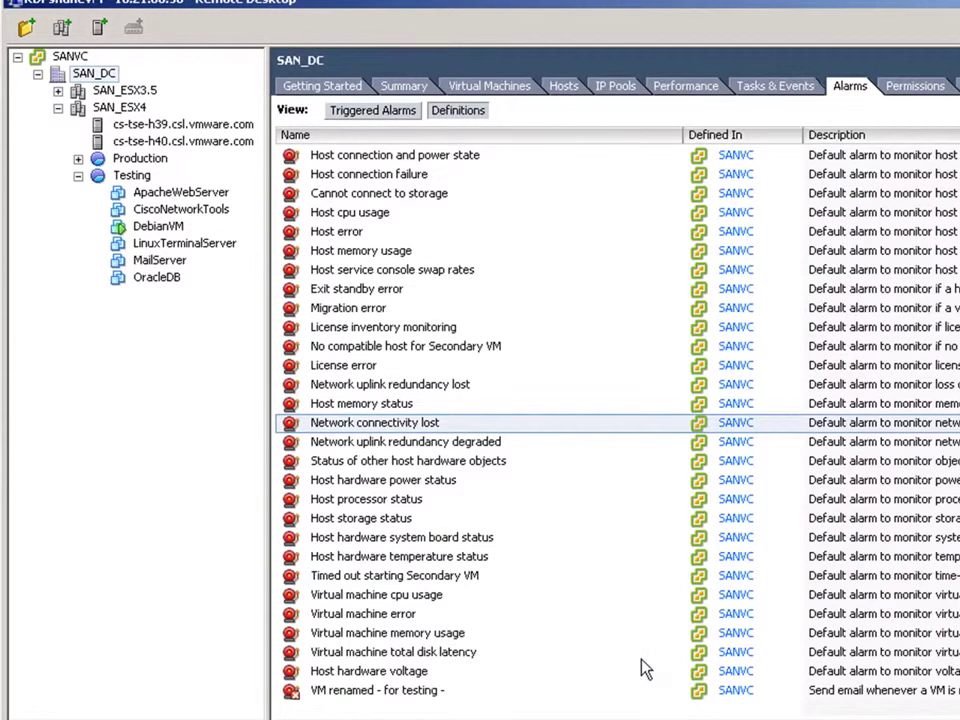
{"action": "right_click", "coordinate": [615, 710]}
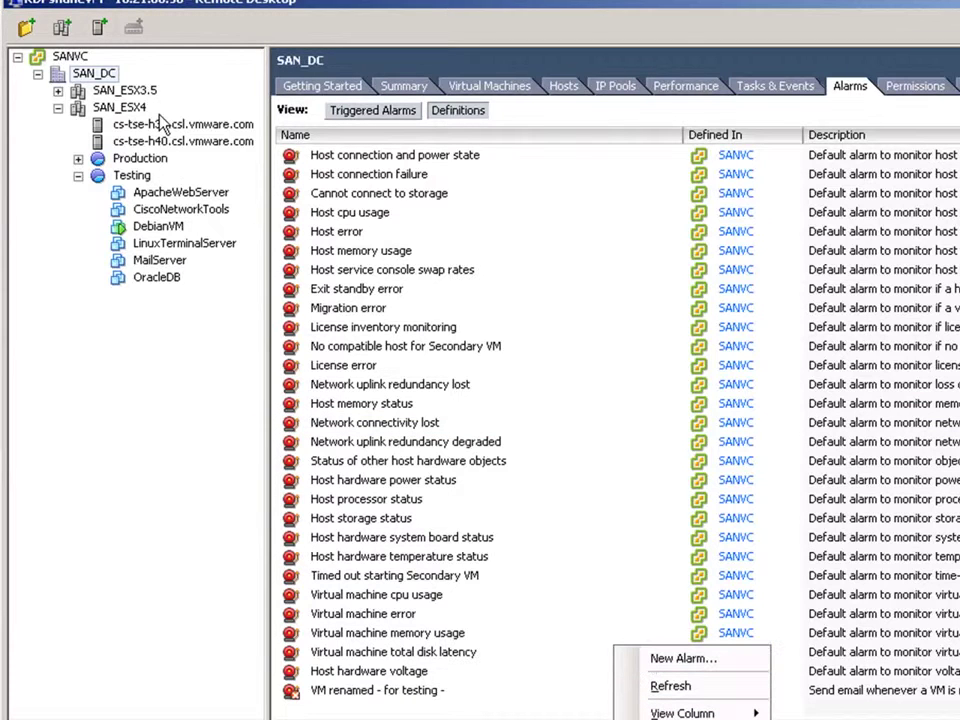
Add an alarm on SAN_DC named "VM with snapshots", described as ad-hoc reporting of aggregate snapshot size above 1GB (warning) or 2GB (alert)
{"action": "right_click", "coordinate": [108, 76]}
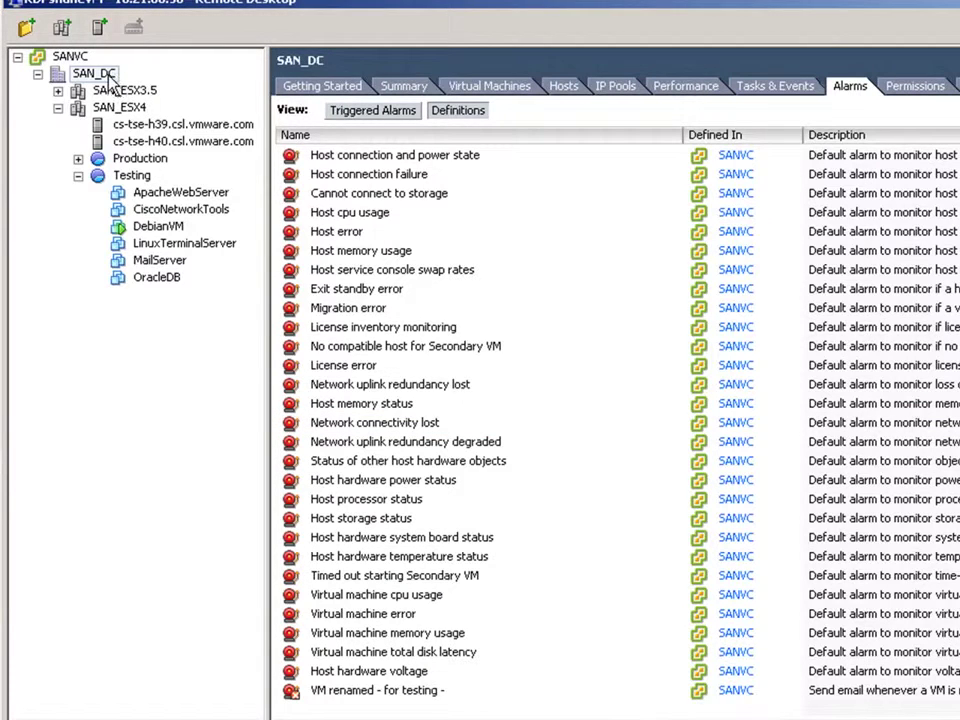
{"action": "mouse_move", "coordinate": [346, 283]}
{"action": "left_click", "coordinate": [428, 280]}
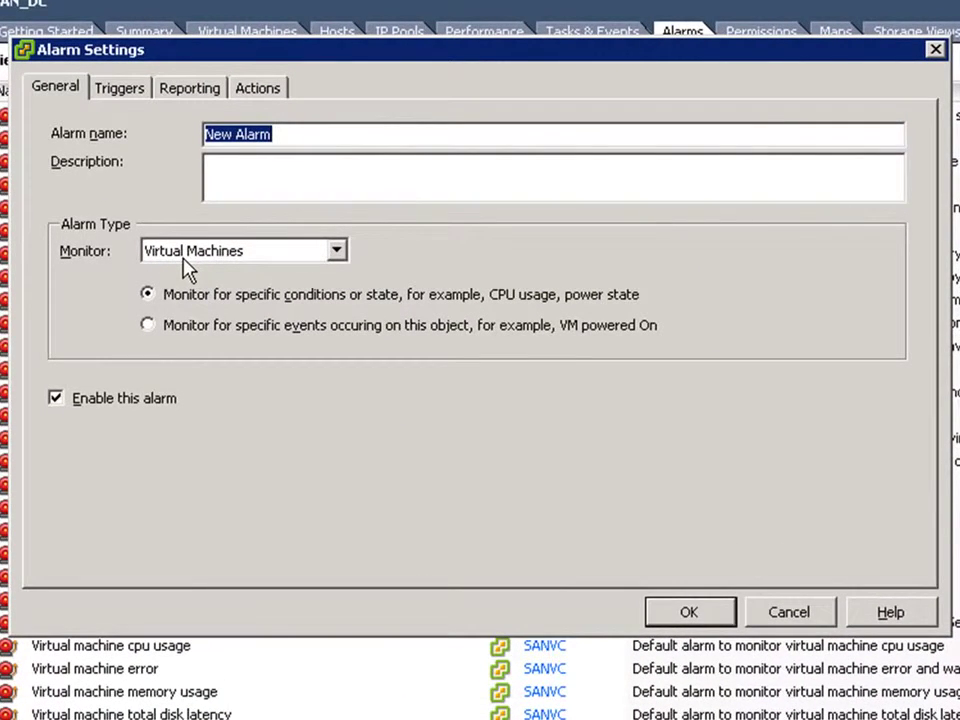
{"action": "type", "text": "VM with snapshots"}
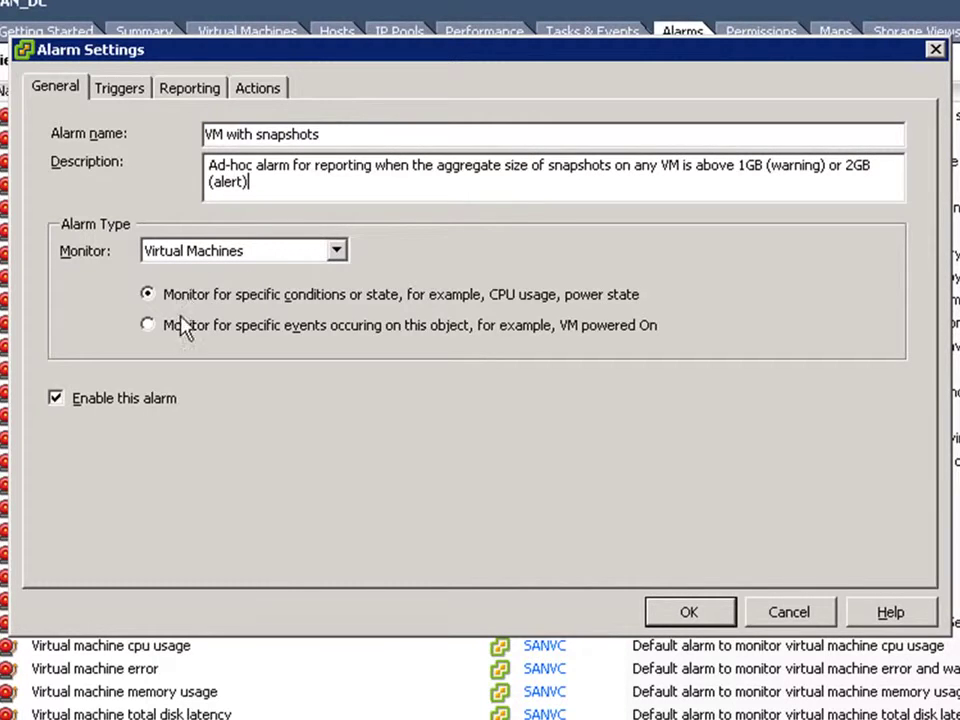
Add a trigger to the alarm and set its type to VM Snapshot Size (GB)
{"action": "left_click", "coordinate": [114, 92]}
{"action": "right_click", "coordinate": [223, 182]}
{"action": "left_click", "coordinate": [295, 188]}
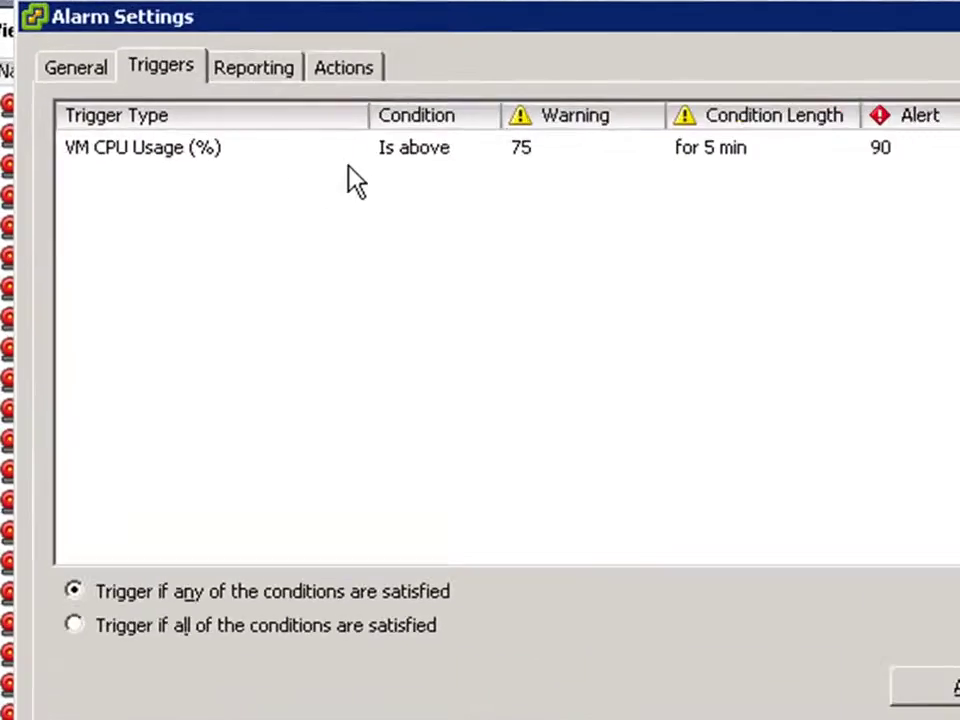
{"action": "left_click", "coordinate": [263, 149]}
{"action": "left_click_drag", "start_coordinate": [760, 272], "coordinate": [760, 358]}
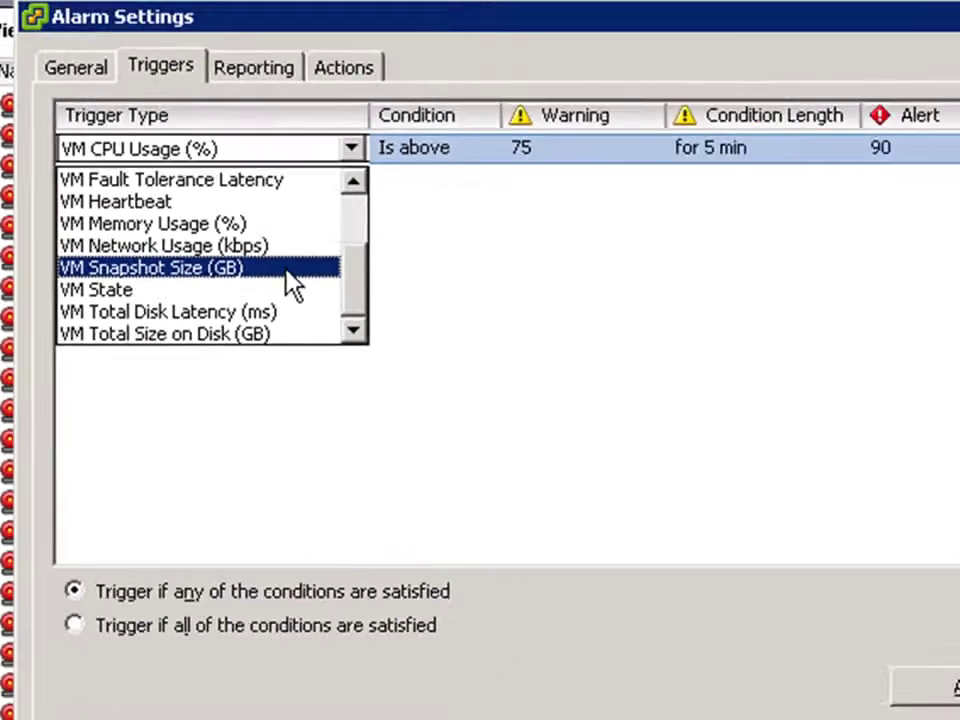
{"action": "left_click", "coordinate": [287, 270]}
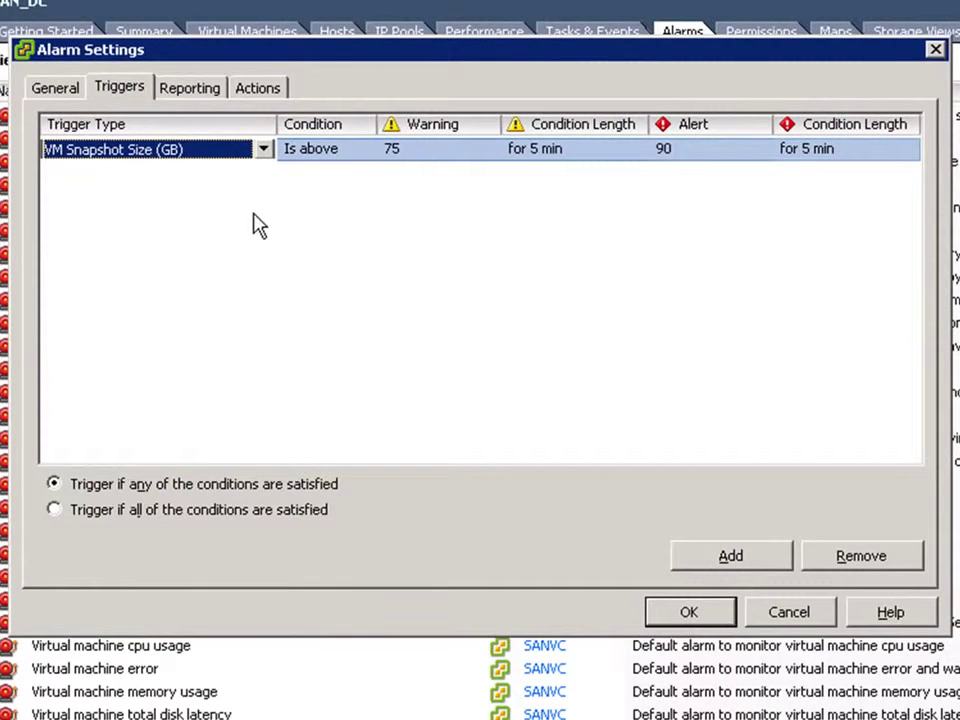
Set the snapshot size trigger's warning threshold to 1 and its alert threshold to 2
{"action": "left_click", "coordinate": [448, 149]}
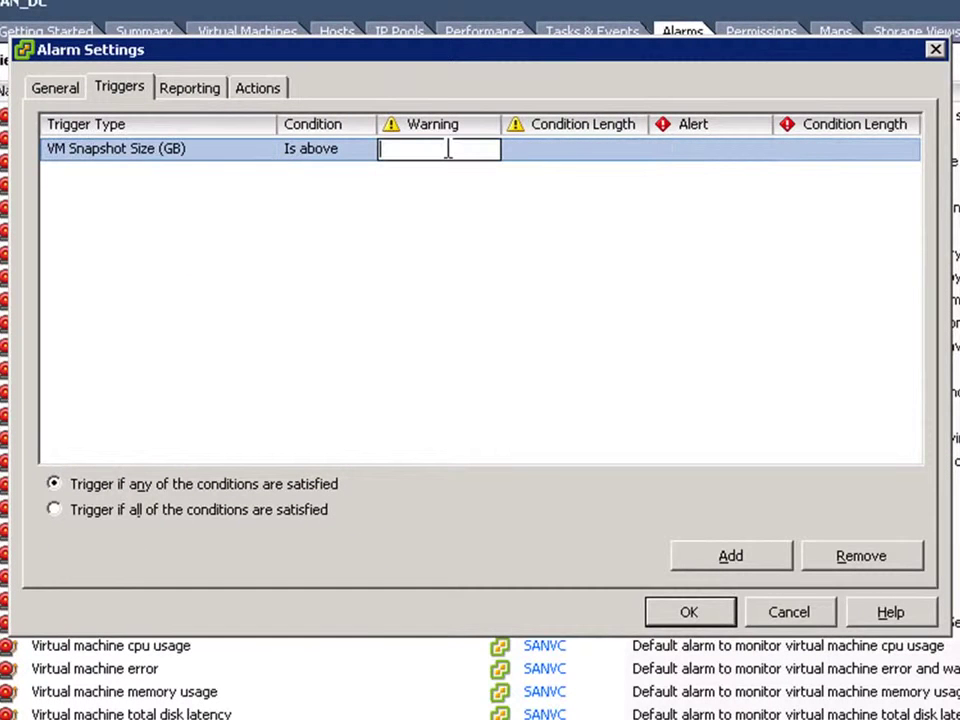
{"action": "type", "text": "1"}
{"action": "left_click", "coordinate": [700, 152]}
{"action": "type", "text": "2"}
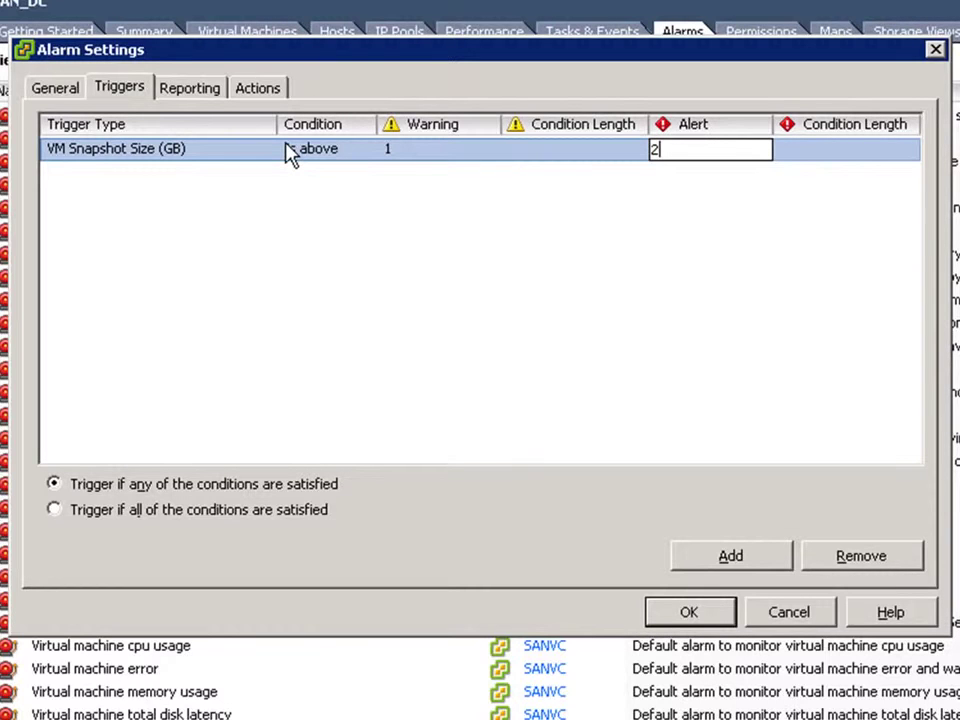
Add a "Send a notification email" action to the alarm and enter the recipient's e-mail address
{"action": "left_click", "coordinate": [194, 92]}
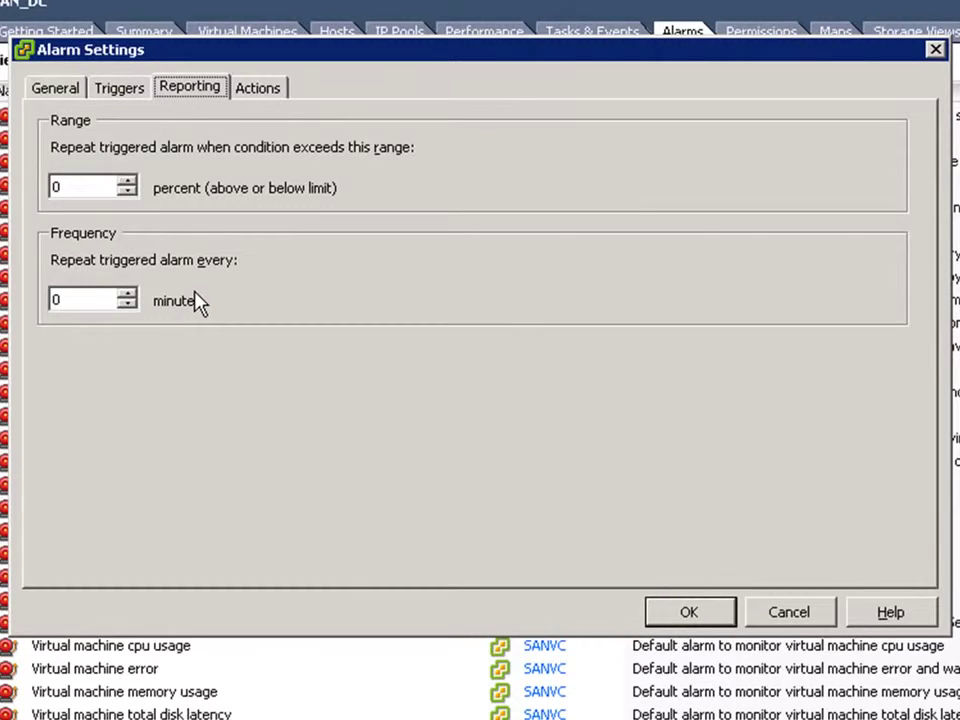
{"action": "left_click", "coordinate": [259, 95]}
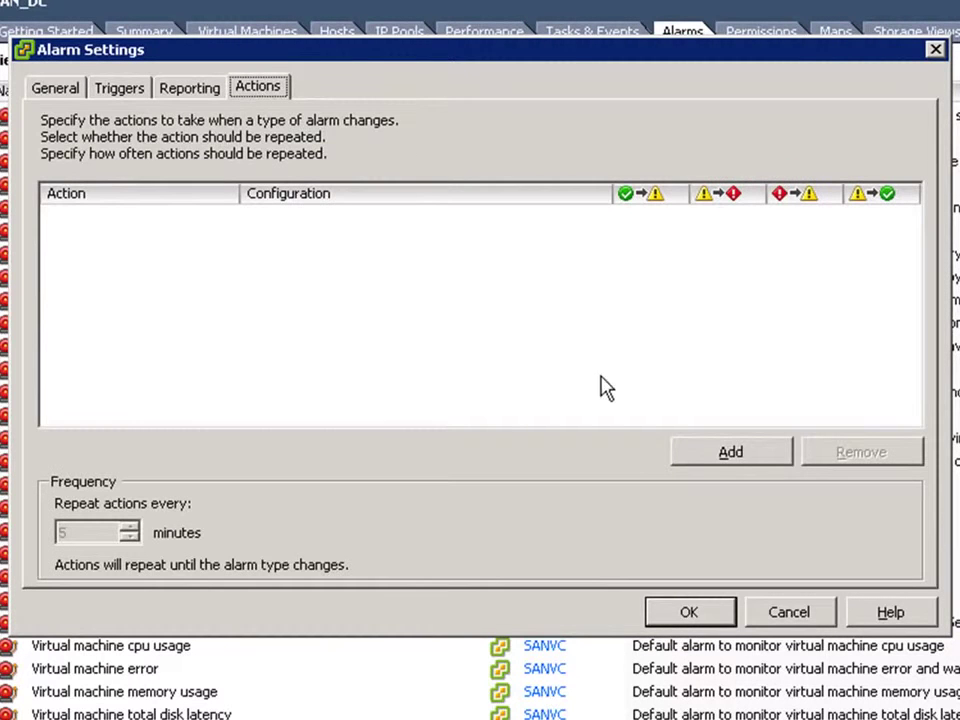
{"action": "left_click", "coordinate": [722, 451]}
{"action": "left_click", "coordinate": [229, 219]}
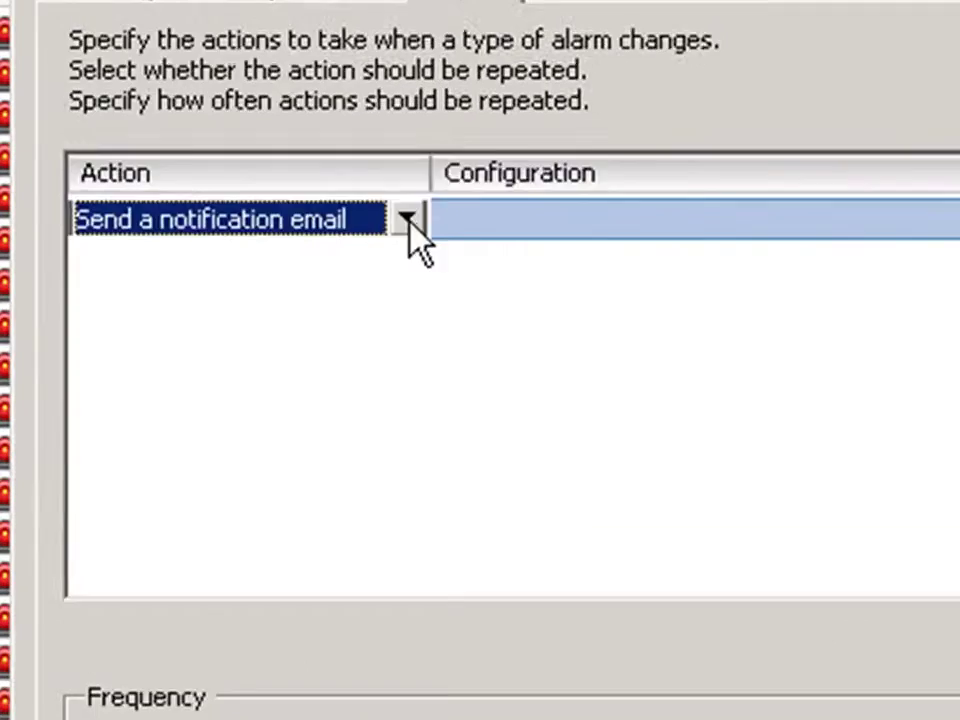
{"action": "left_click", "coordinate": [258, 220]}
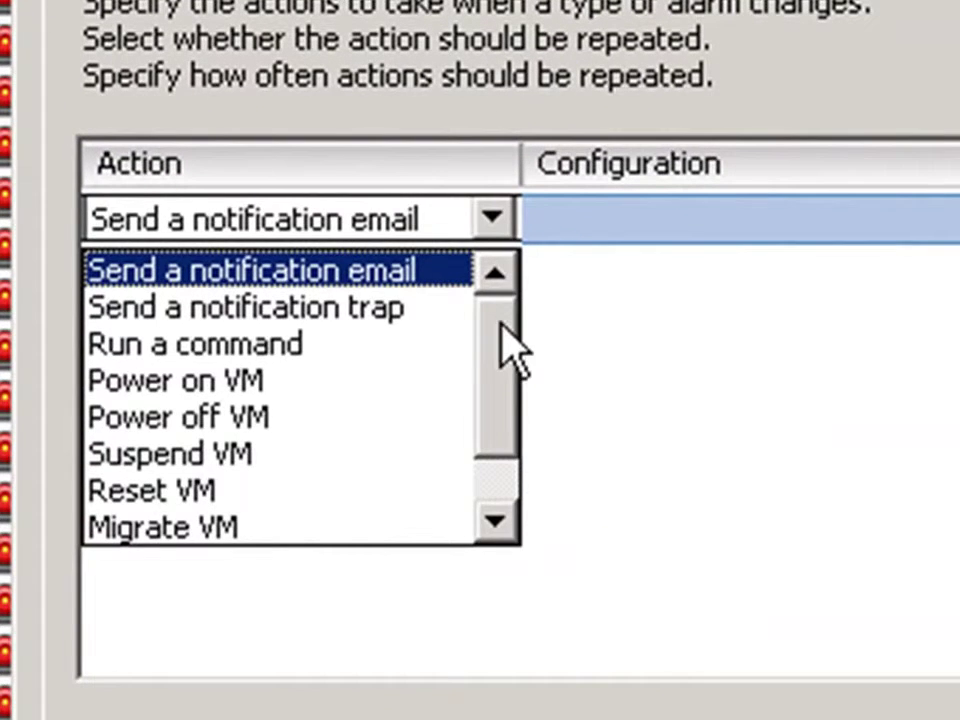
{"action": "left_click_drag", "start_coordinate": [510, 375], "coordinate": [504, 326]}
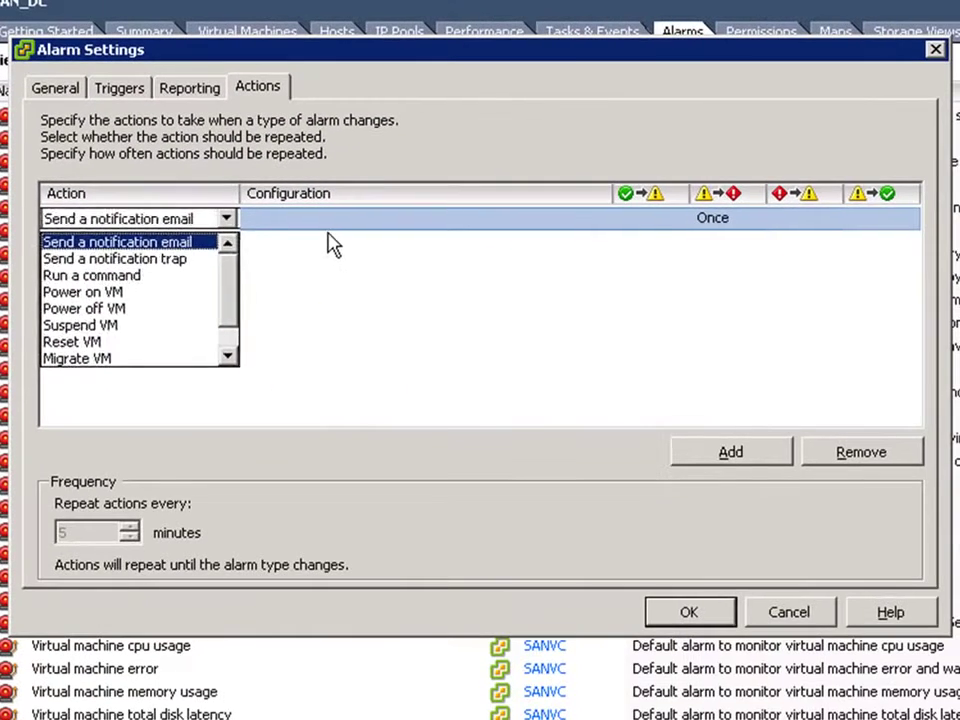
{"action": "left_click", "coordinate": [399, 236]}
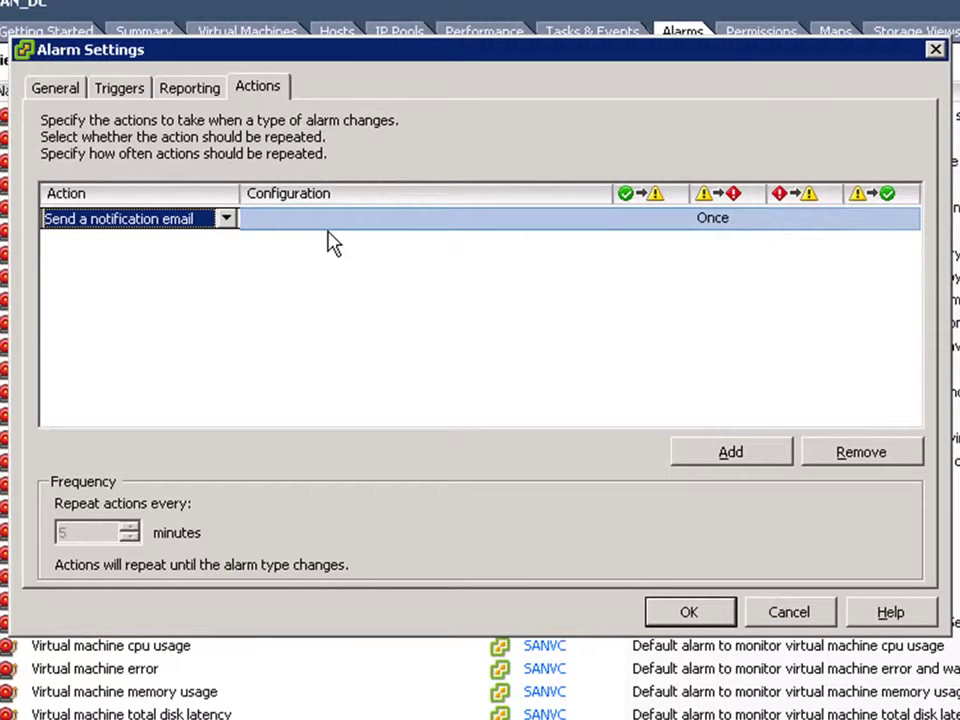
{"action": "left_click", "coordinate": [342, 220]}
{"action": "key", "text": "ctrl+v"}
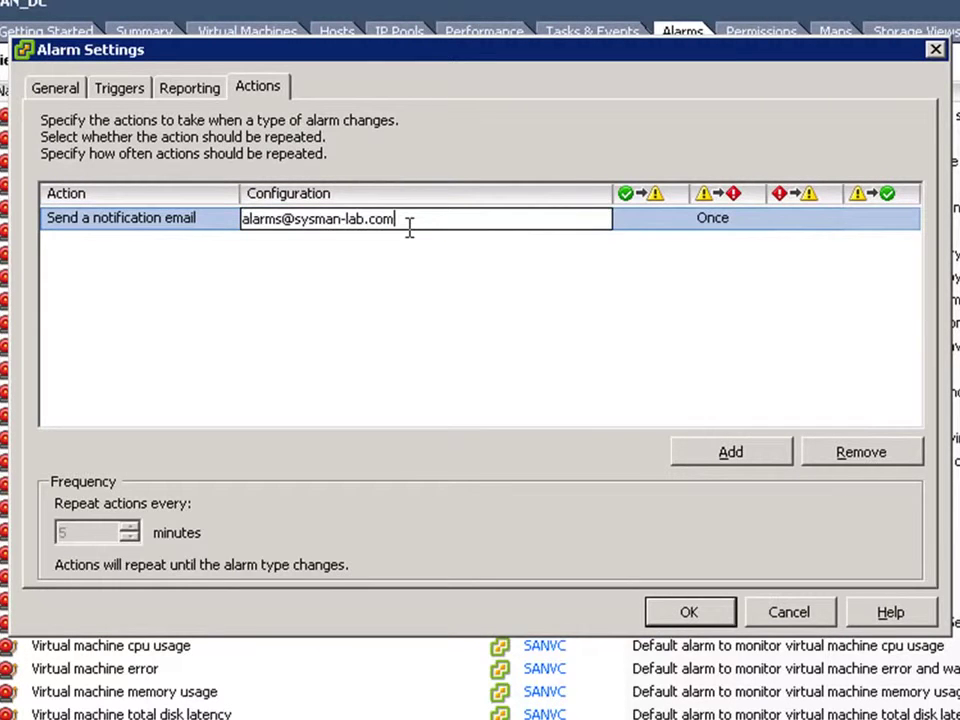
Set the e-mail action to Once for the normal-to-warning change and Repeat for the warning-to-alert change
{"action": "left_click", "coordinate": [640, 222]}
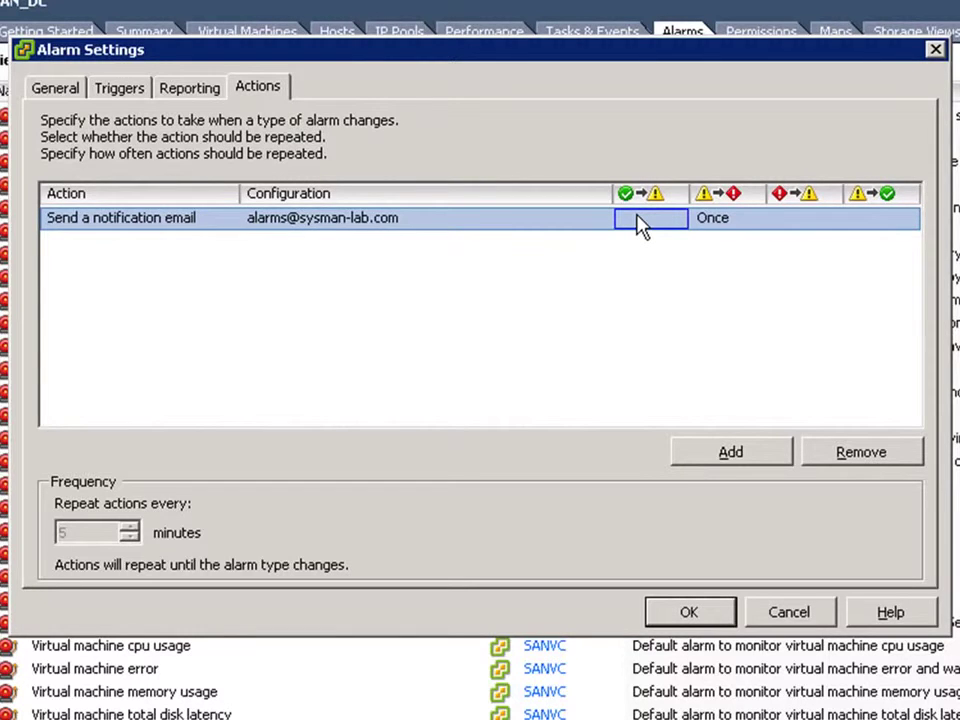
{"action": "left_click", "coordinate": [640, 222]}
{"action": "left_click", "coordinate": [677, 218]}
{"action": "left_click", "coordinate": [678, 258]}
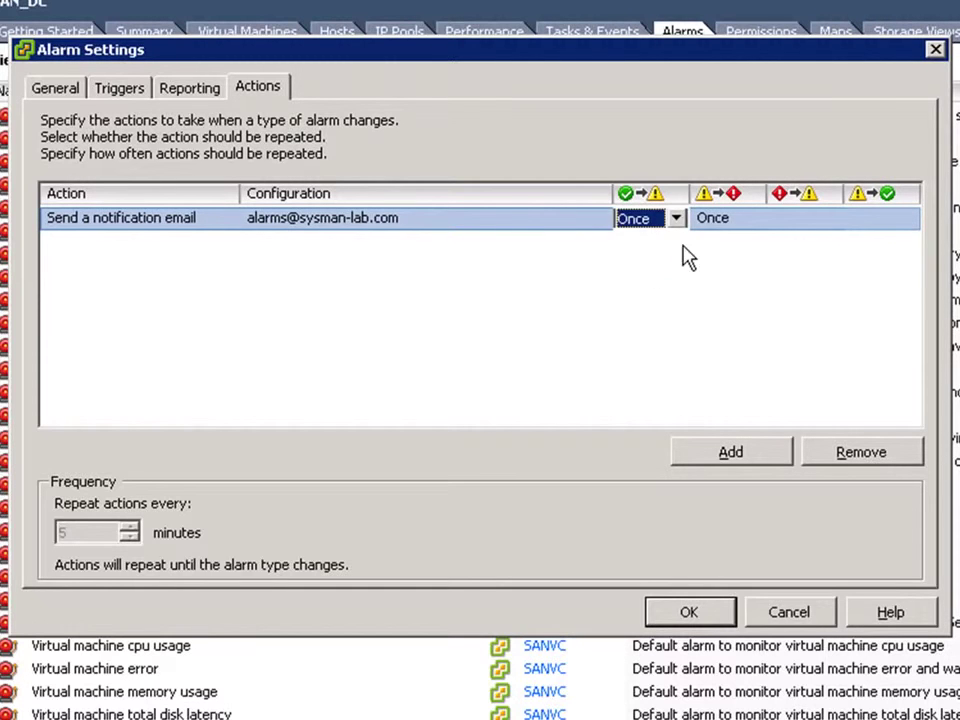
{"action": "left_click", "coordinate": [697, 222]}
{"action": "left_click", "coordinate": [752, 218]}
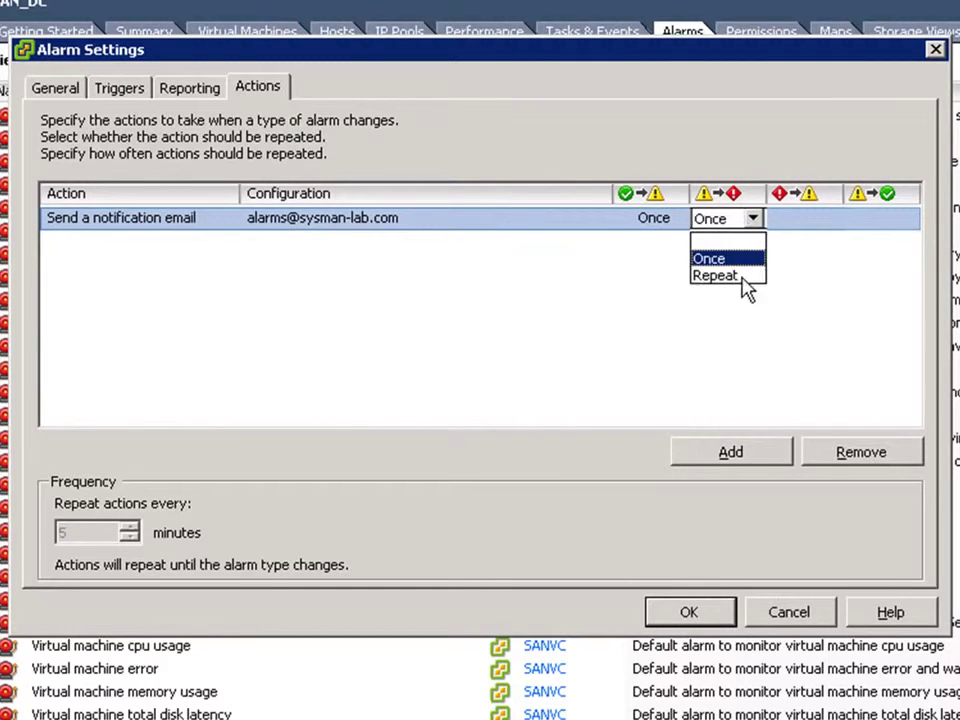
{"action": "left_click", "coordinate": [716, 275]}
Set the e-mail action to Once for the alert-to-warning and warning-to-normal changes, and save the alarm
{"action": "left_click", "coordinate": [834, 220]}
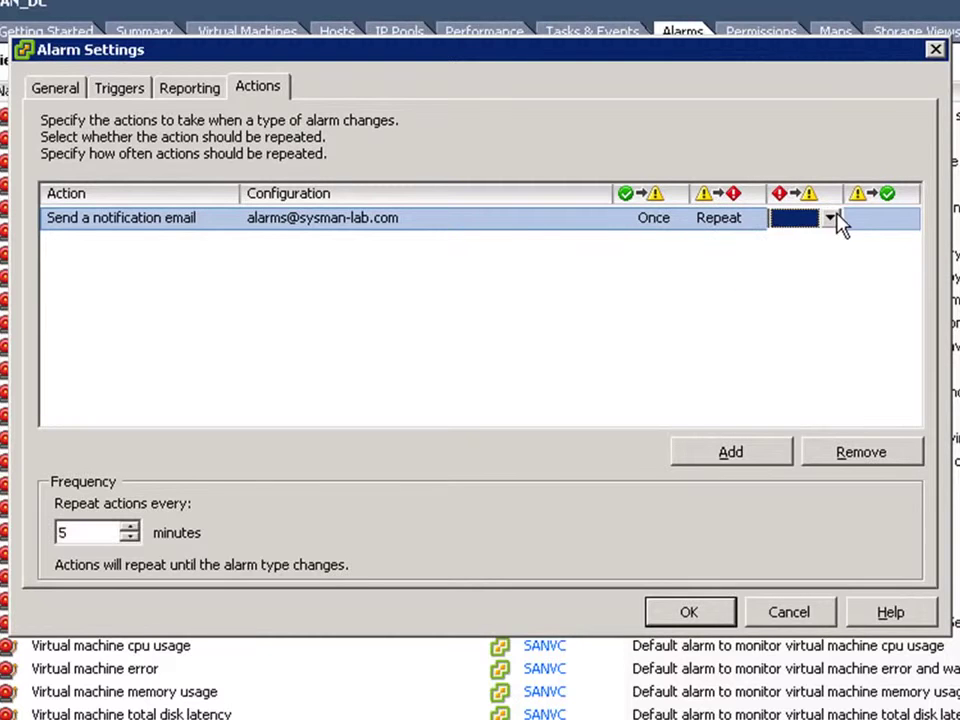
{"action": "left_click", "coordinate": [834, 220]}
{"action": "left_click", "coordinate": [820, 260]}
{"action": "left_click", "coordinate": [878, 220]}
{"action": "left_click", "coordinate": [906, 220]}
{"action": "left_click", "coordinate": [897, 260]}
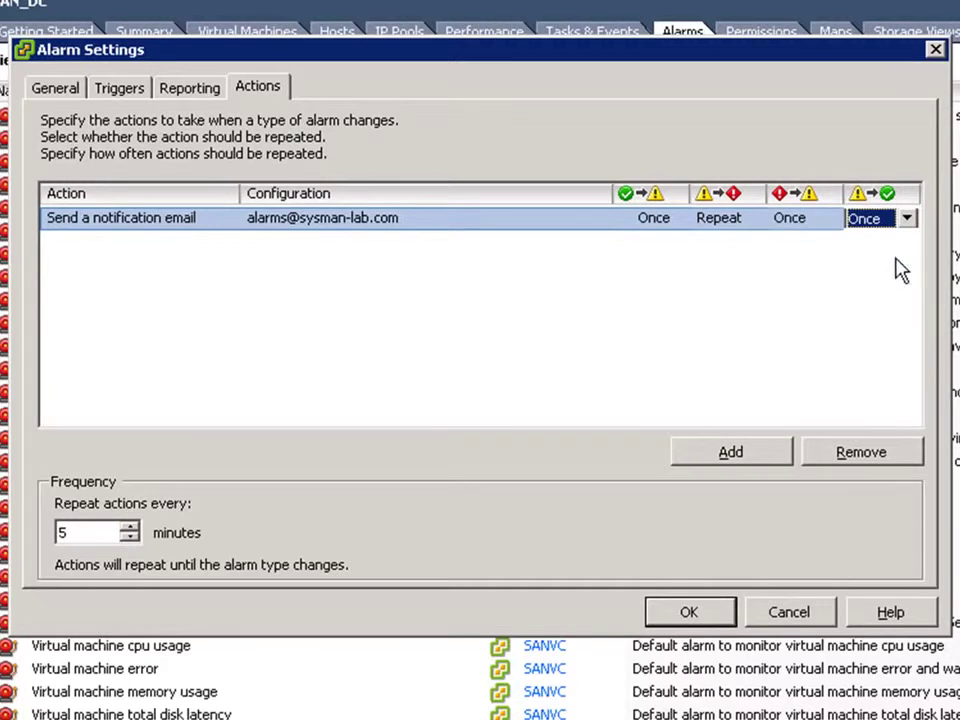
{"action": "left_click", "coordinate": [693, 612]}
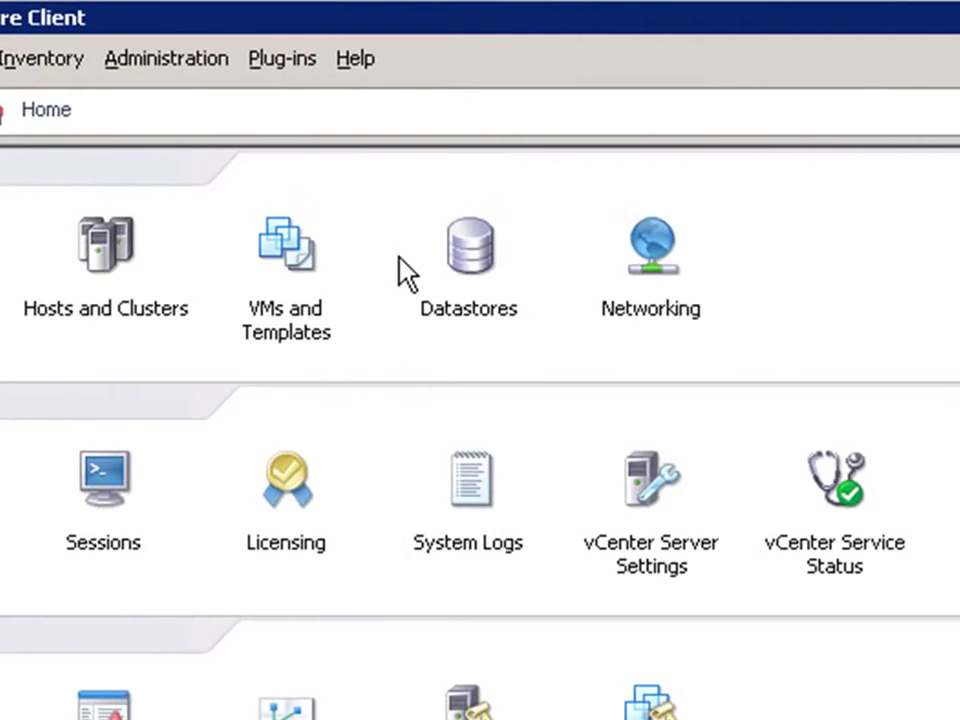
Check the SMTP server and sender account in the vCenter Server mail settings and accept the settings
{"action": "left_click", "coordinate": [187, 64]}
{"action": "left_click", "coordinate": [204, 150]}
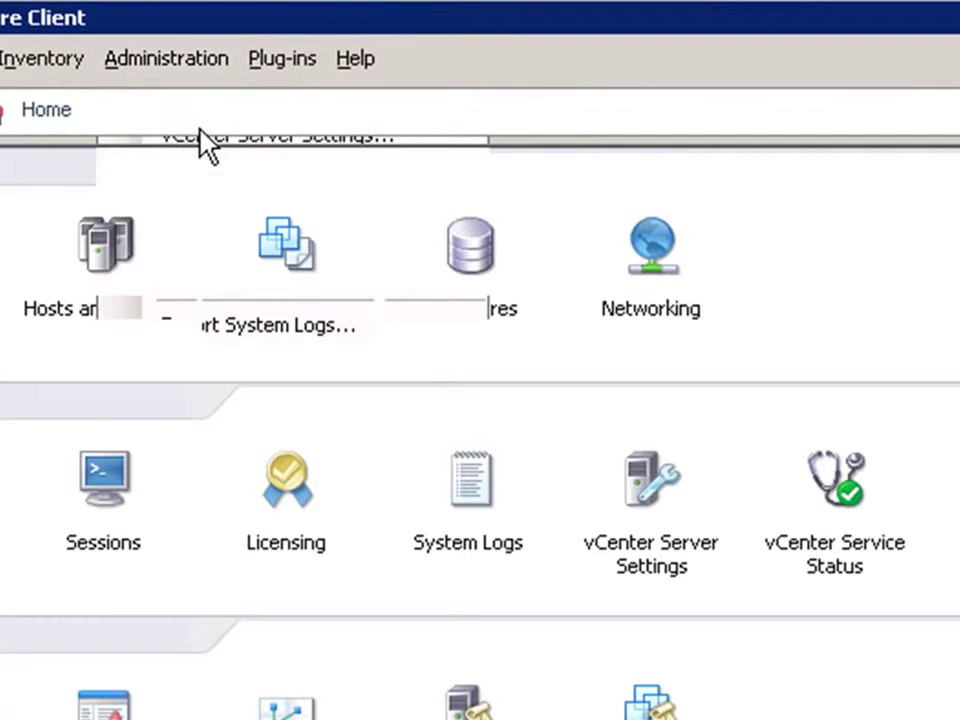
{"action": "left_click", "coordinate": [453, 448]}
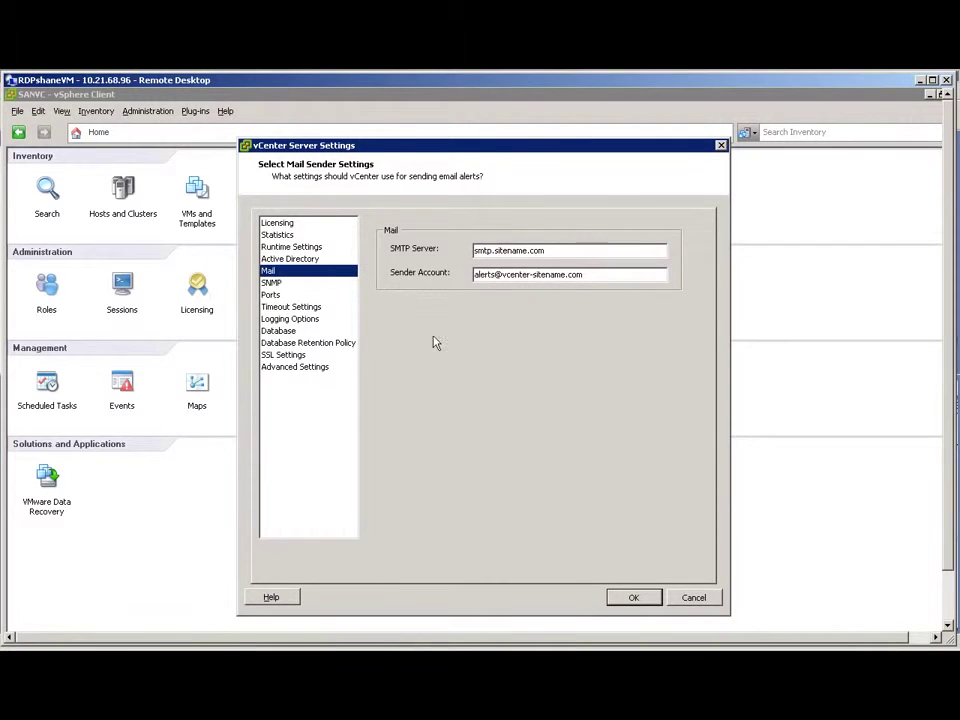
{"action": "left_click", "coordinate": [632, 598]}
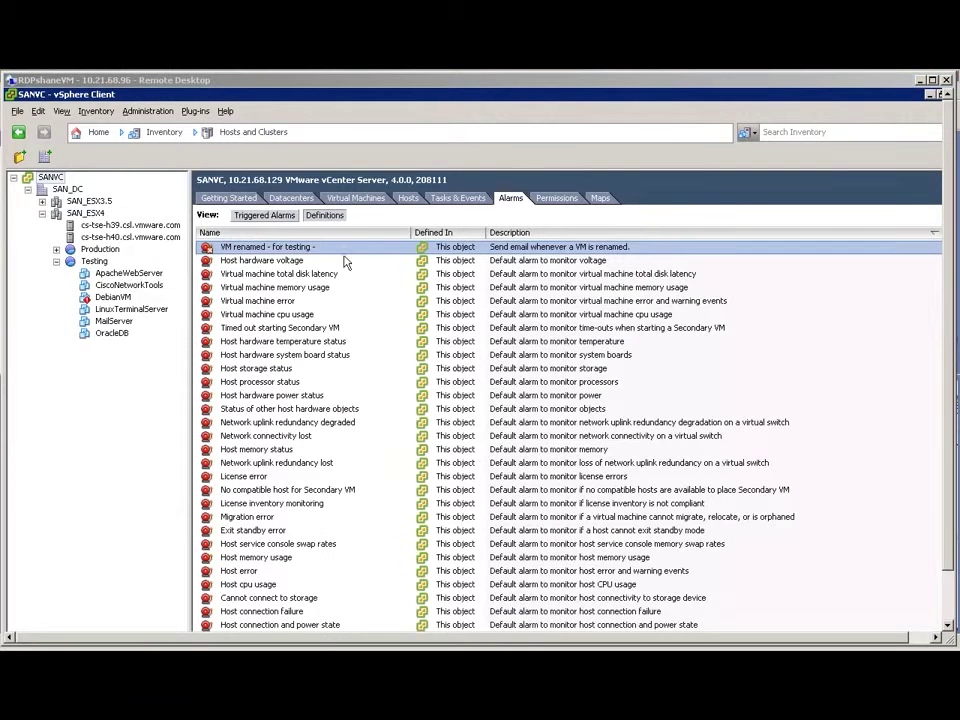
Open the settings of the "VM renamed - for testing -" alarm and examine its trigger event
{"action": "right_click", "coordinate": [334, 253]}
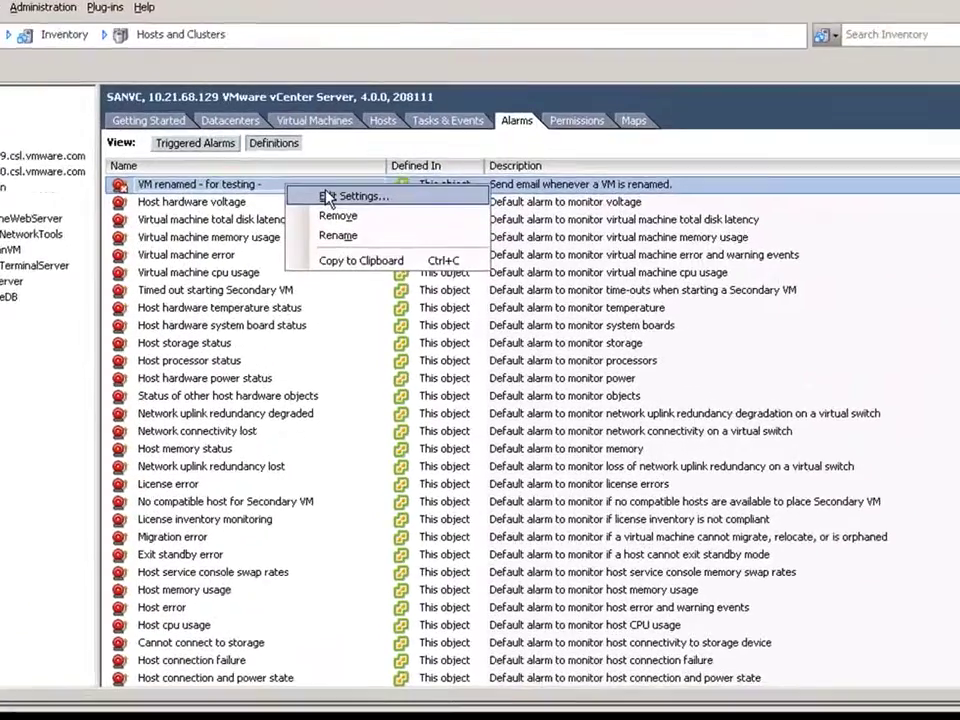
{"action": "left_click", "coordinate": [390, 258]}
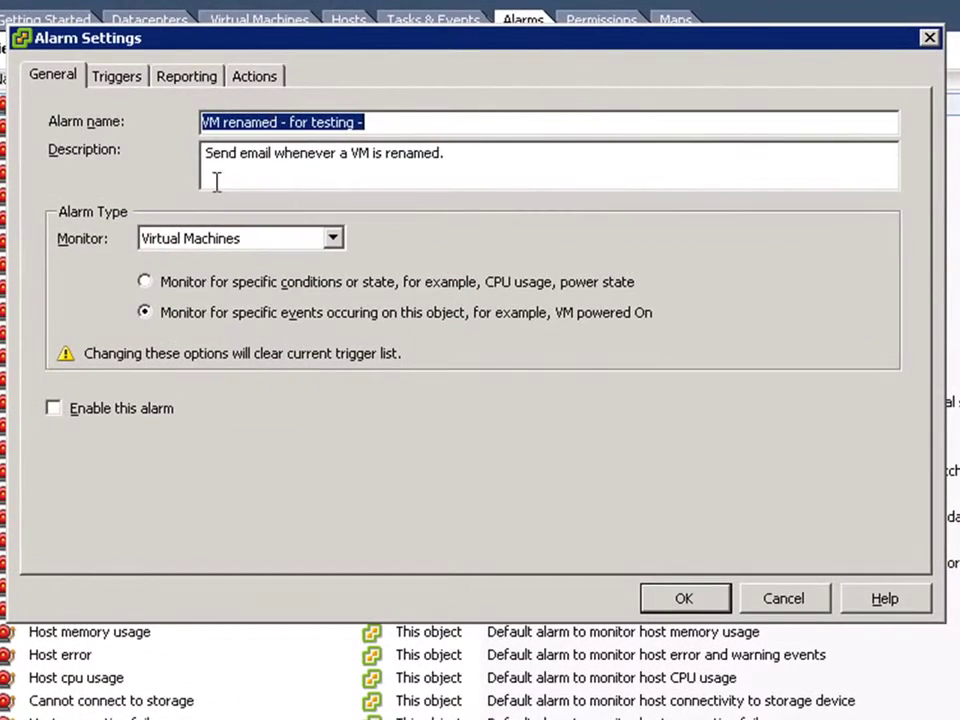
{"action": "left_click", "coordinate": [130, 82]}
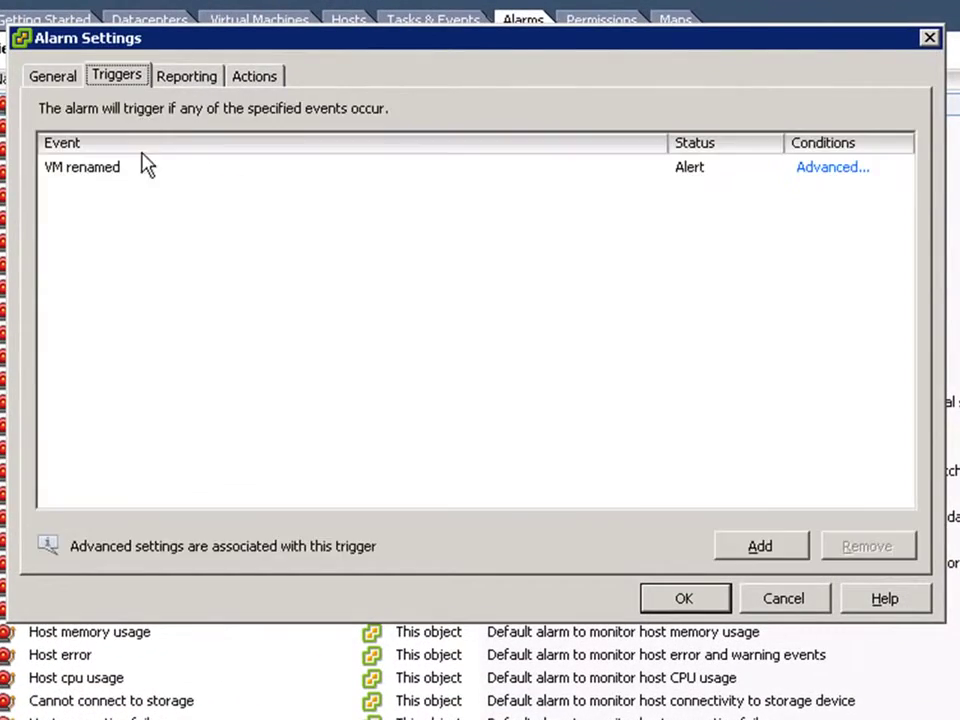
{"action": "left_click", "coordinate": [146, 172]}
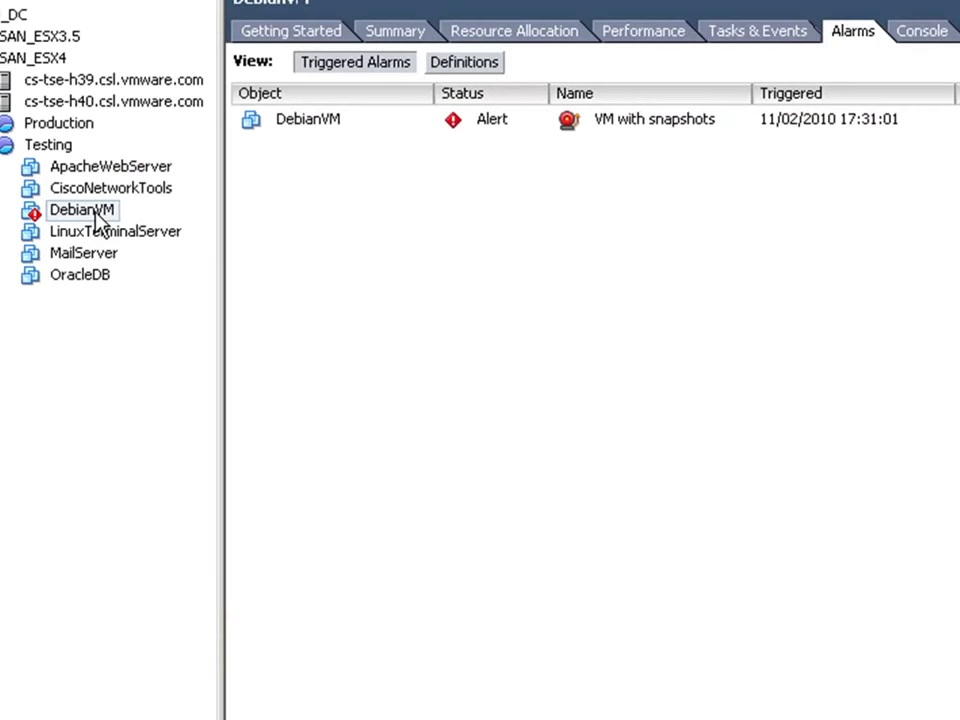
Delete the snapshot snap1 of DebianVM in the Snapshot Manager
{"action": "right_click", "coordinate": [95, 213]}
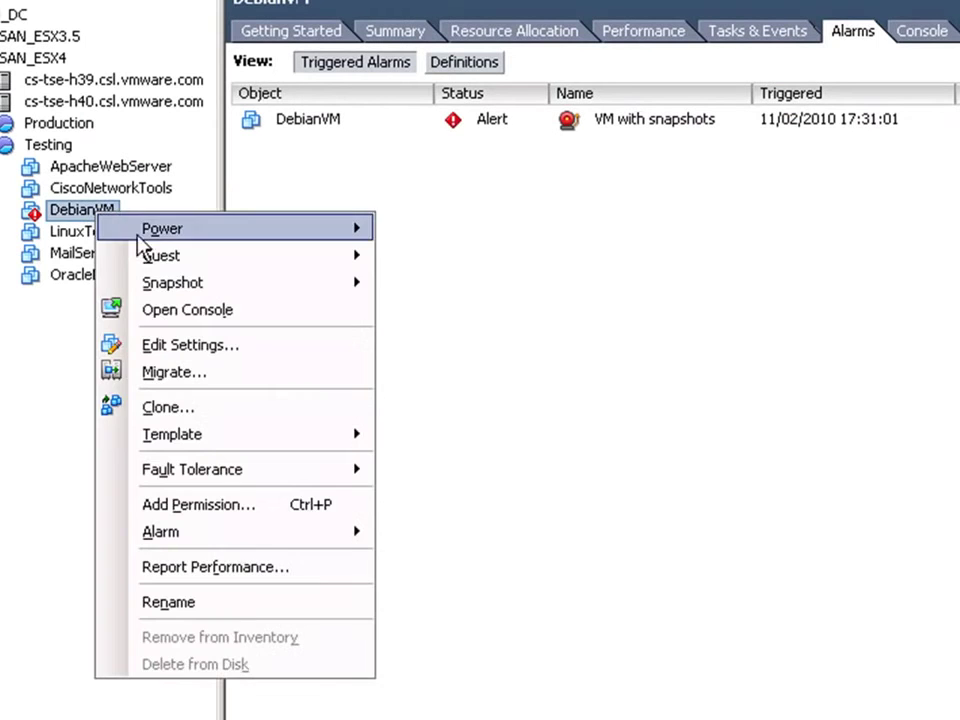
{"action": "mouse_move", "coordinate": [240, 265]}
{"action": "mouse_move", "coordinate": [306, 283]}
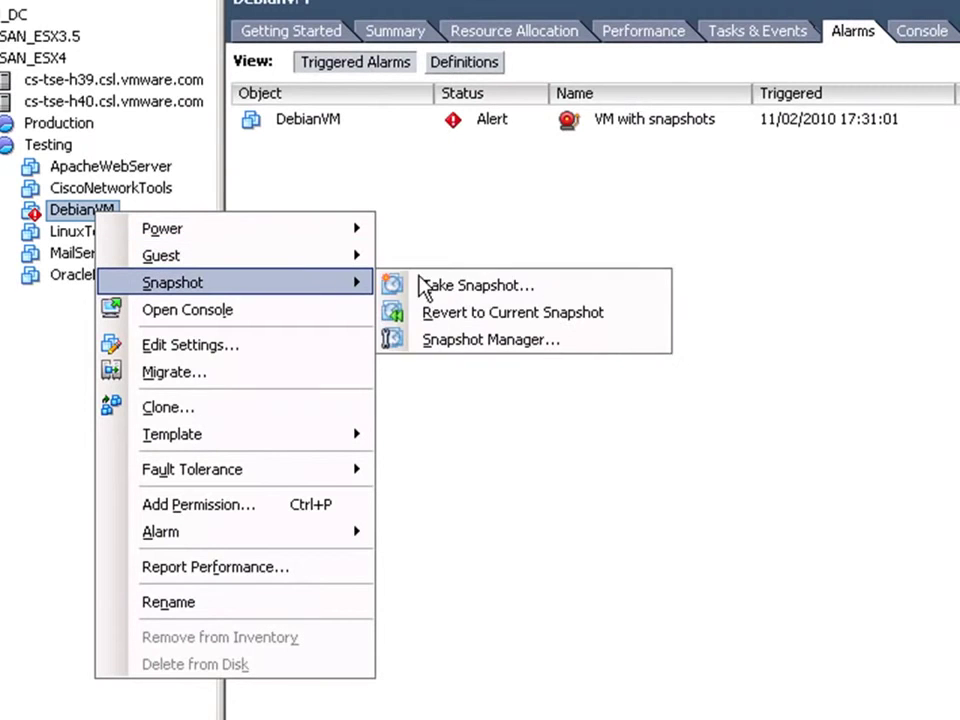
{"action": "left_click", "coordinate": [490, 340]}
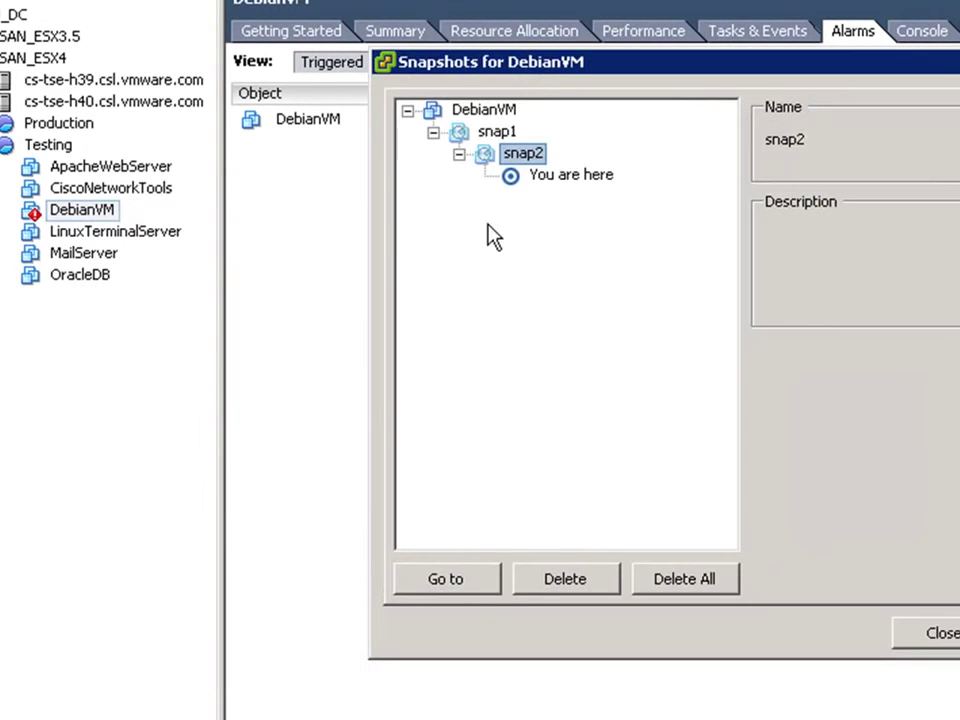
{"action": "left_click", "coordinate": [458, 128]}
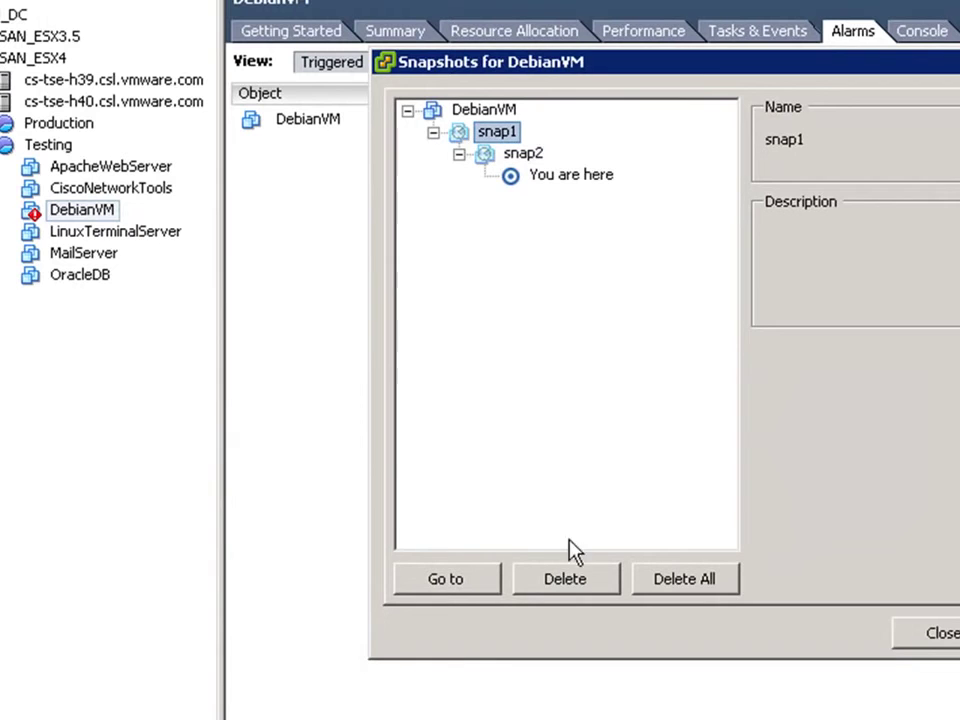
{"action": "left_click", "coordinate": [571, 588]}
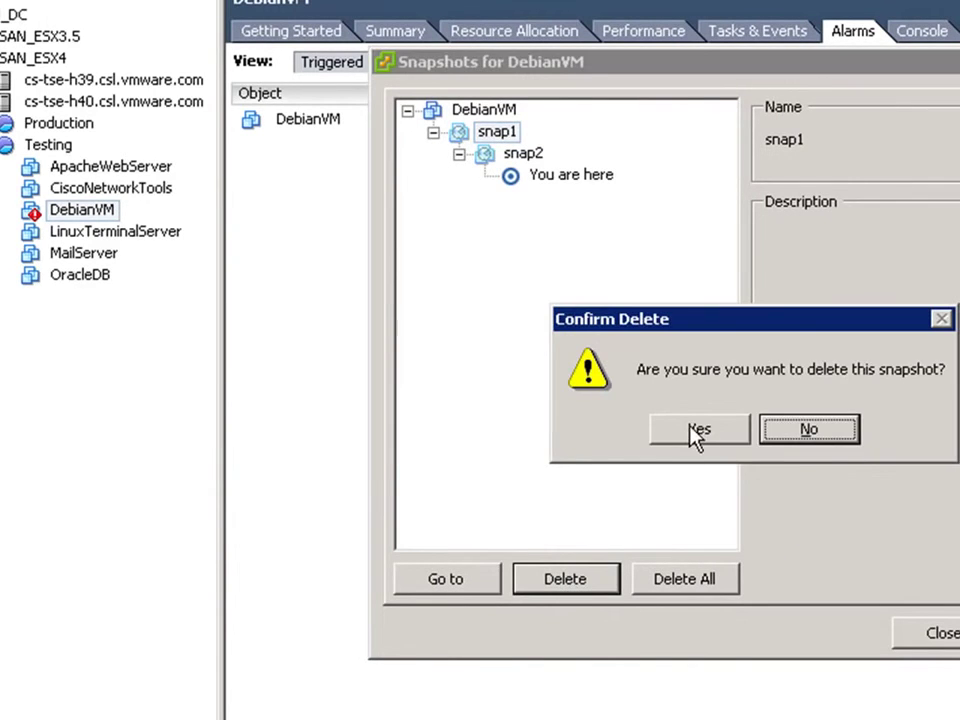
{"action": "left_click", "coordinate": [698, 430]}
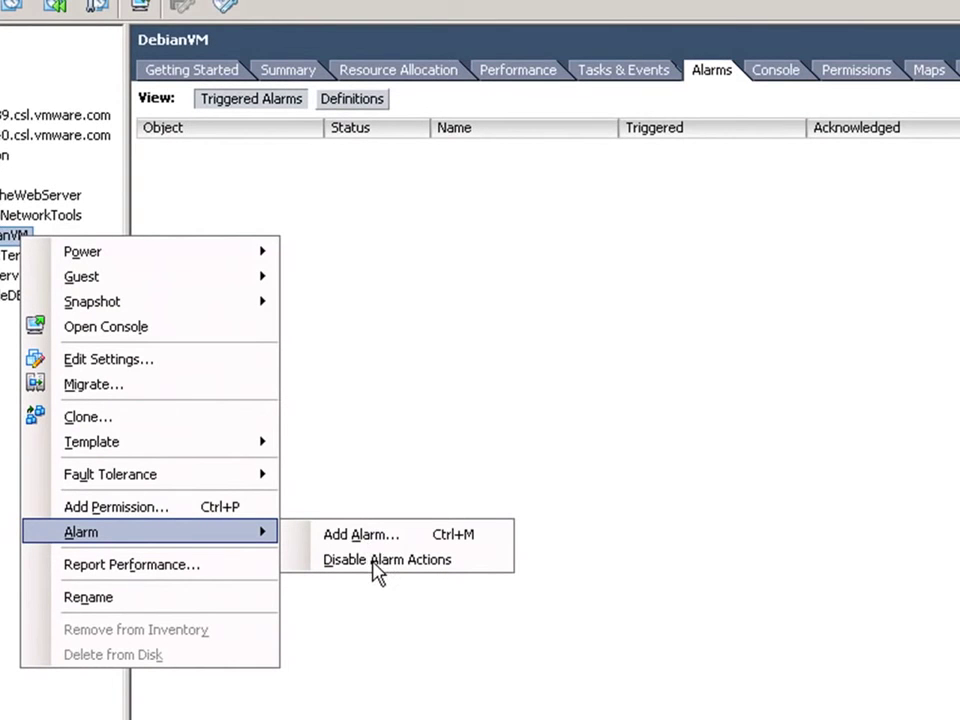
Disable the alarm actions for DebianVM
{"action": "left_click", "coordinate": [373, 562]}
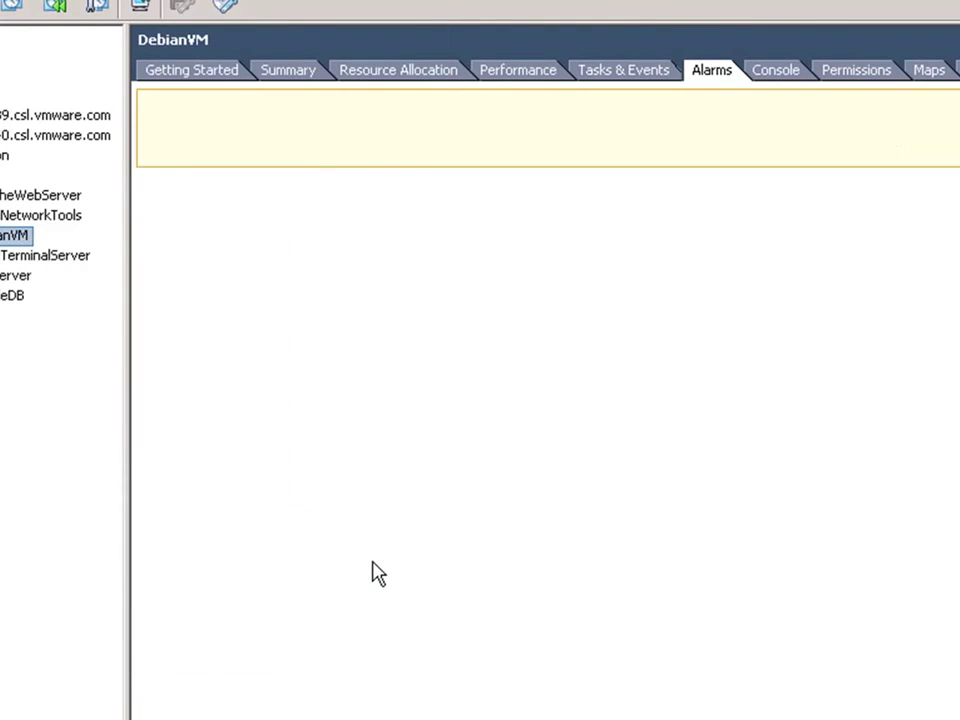